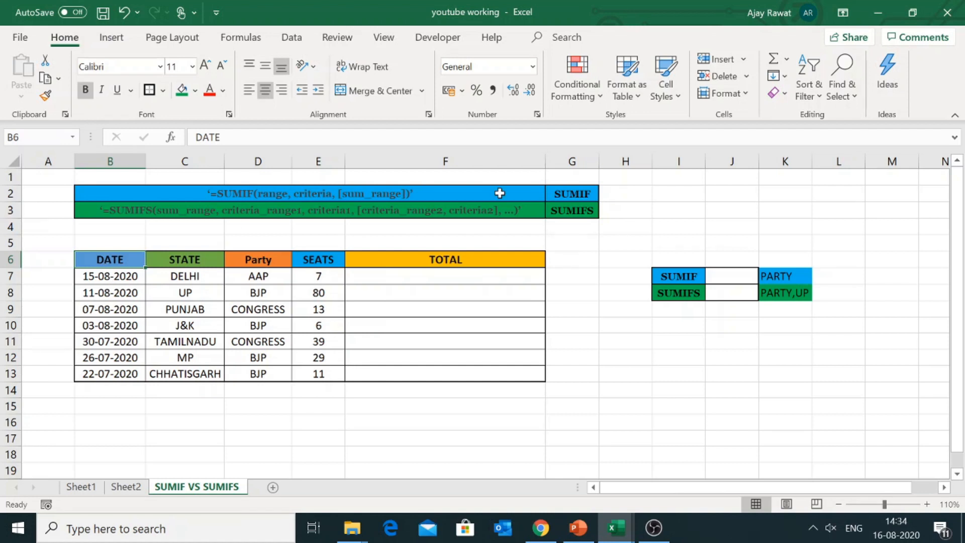
Step: Examine the SUMIF and SUMIFS syntax lines and their labels in rows 2 and 3
{"action": "left_click", "coordinate": [349, 192]}
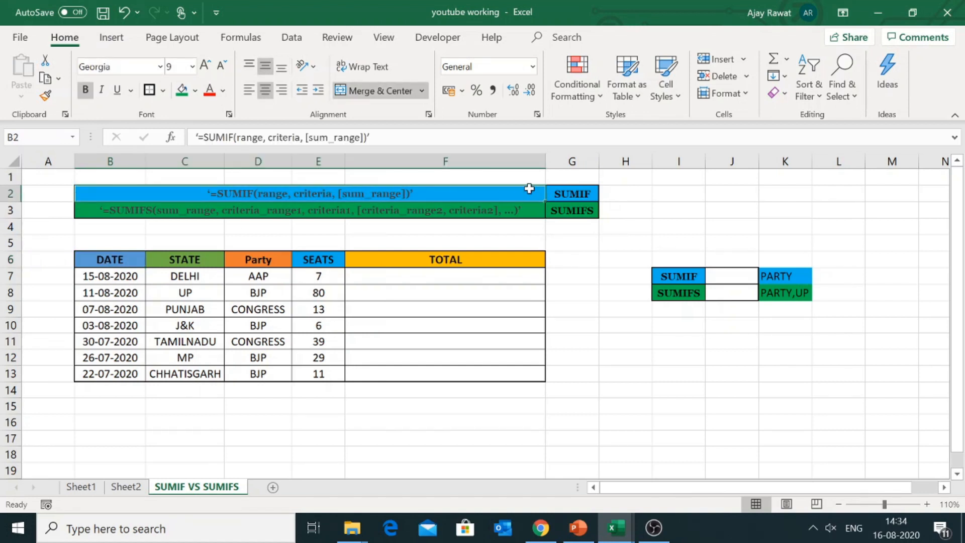
{"action": "left_click", "coordinate": [579, 192]}
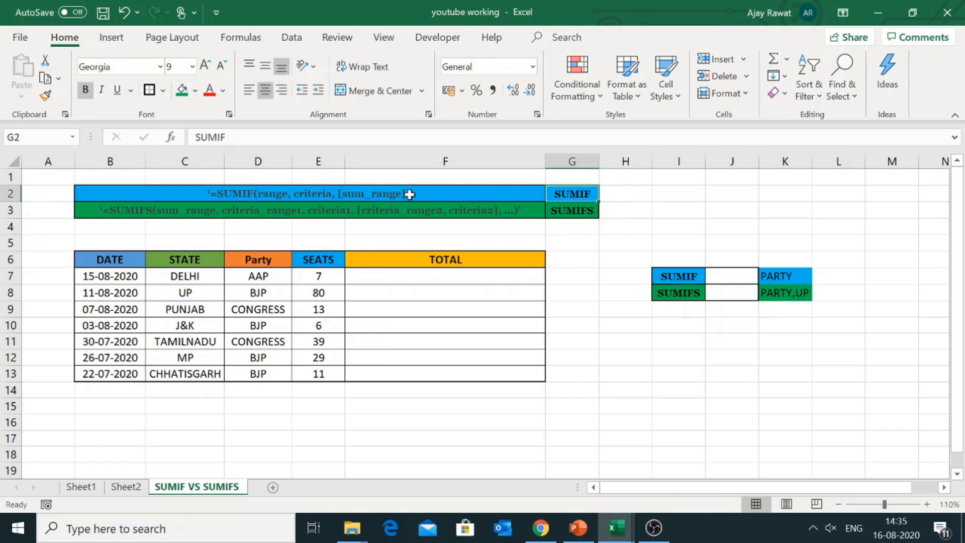
{"action": "left_click", "coordinate": [323, 192]}
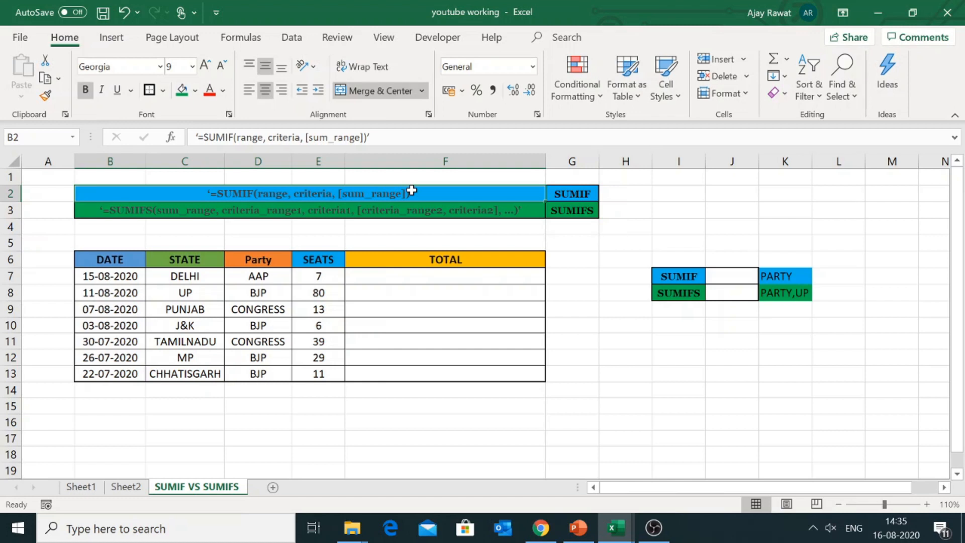
{"action": "left_click", "coordinate": [362, 209]}
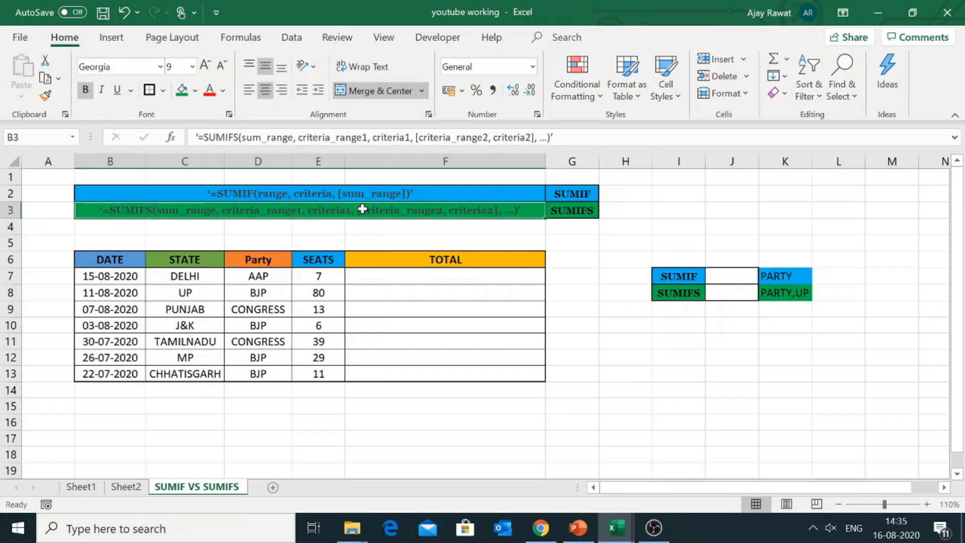
{"action": "key", "text": "Right"}
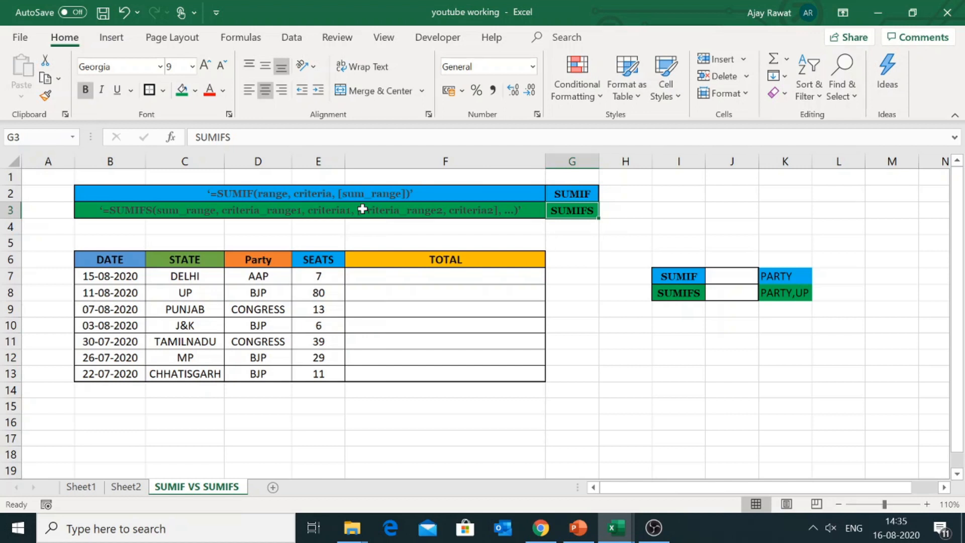
Step: Examine the State, Party and Seats columns of the data table
{"action": "key", "text": "Down"}
{"action": "key", "text": "Down"}
{"action": "key", "text": "Left"}
{"action": "key", "text": "Left"}
{"action": "key", "text": "Down"}
{"action": "key", "text": "Left"}
{"action": "key", "text": "Down"}
{"action": "key", "text": "Down"}
{"action": "key", "text": "Down"}
{"action": "key", "text": "Down"}
{"action": "key", "text": "Down"}
{"action": "key", "text": "Down"}
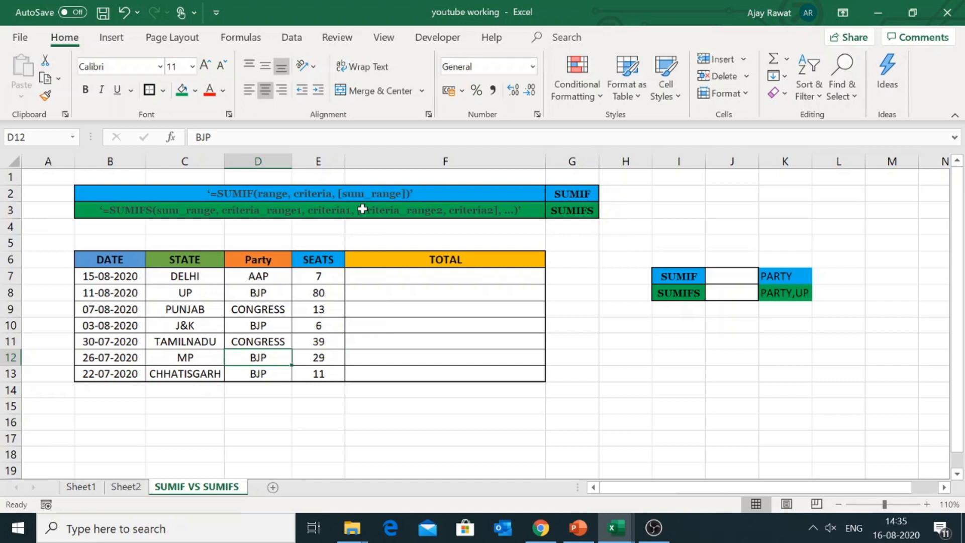
{"action": "left_click", "coordinate": [271, 276]}
{"action": "key", "text": "Down"}
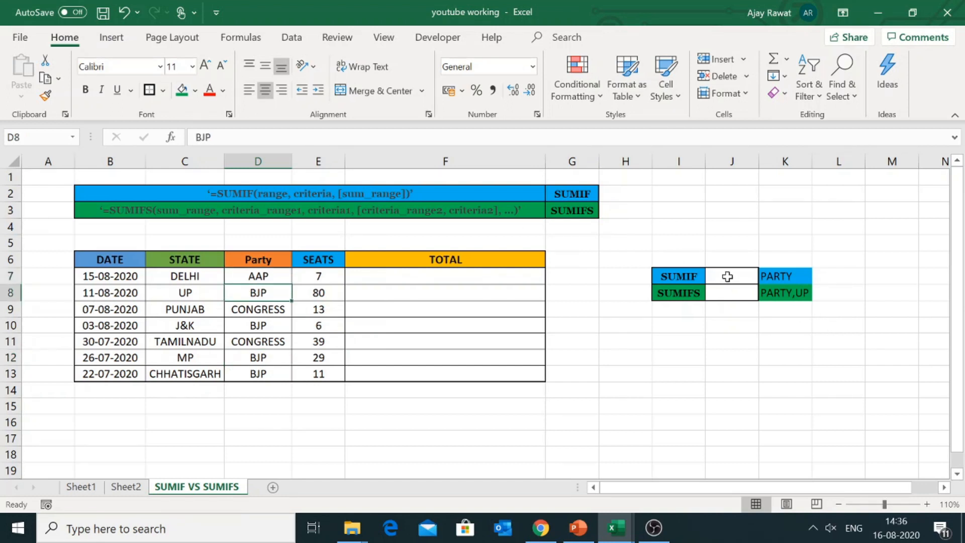
{"action": "left_click", "coordinate": [209, 275]}
{"action": "key", "text": "Right"}
{"action": "key", "text": "Down"}
Step: Start a SUMIF formula in cell J7, beside the SUMIF label
{"action": "left_click", "coordinate": [311, 287]}
{"action": "key", "text": "Up"}
{"action": "key", "text": "Right"}
{"action": "key", "text": "Right"}
{"action": "key", "text": "Right"}
{"action": "key", "text": "Right"}
{"action": "key", "text": "Right"}
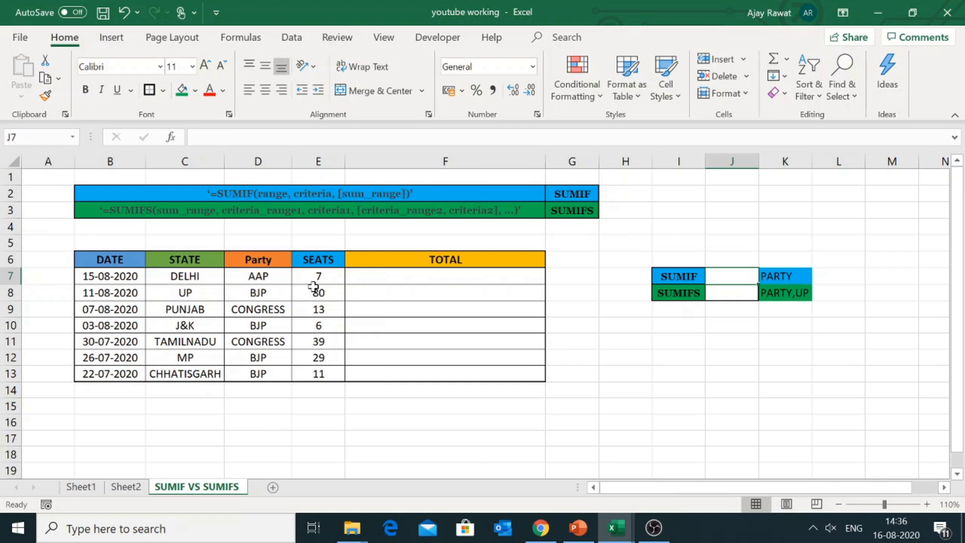
{"action": "type", "text": "=SU"}
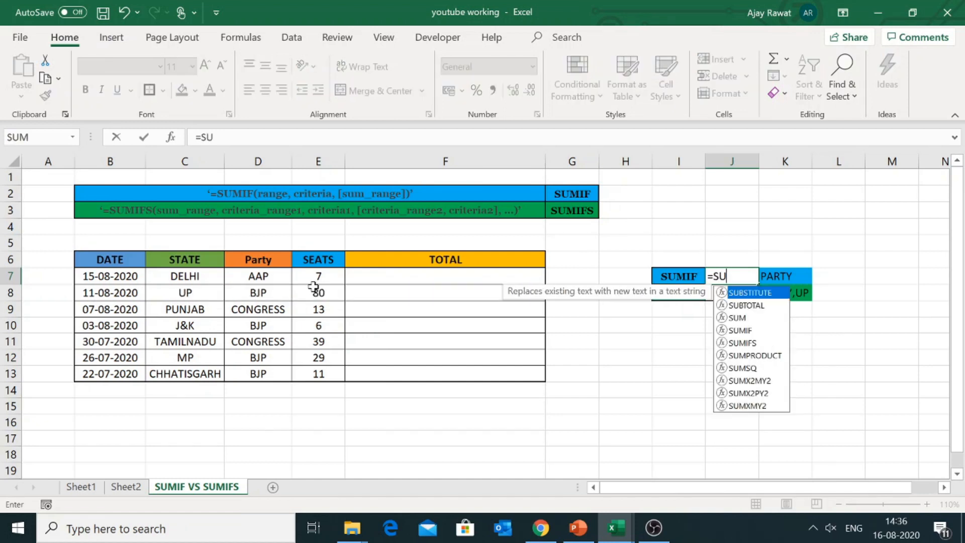
{"action": "type", "text": "MIF"}
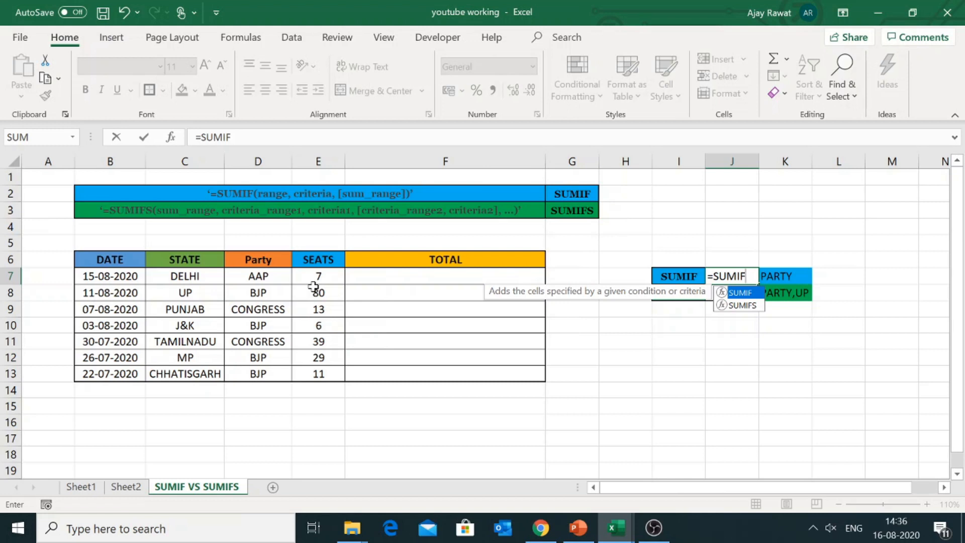
{"action": "key", "text": "BackSpace"}
{"action": "key", "text": "BackSpace"}
{"action": "key", "text": "BackSpace"}
{"action": "type", "text": "MIF("}
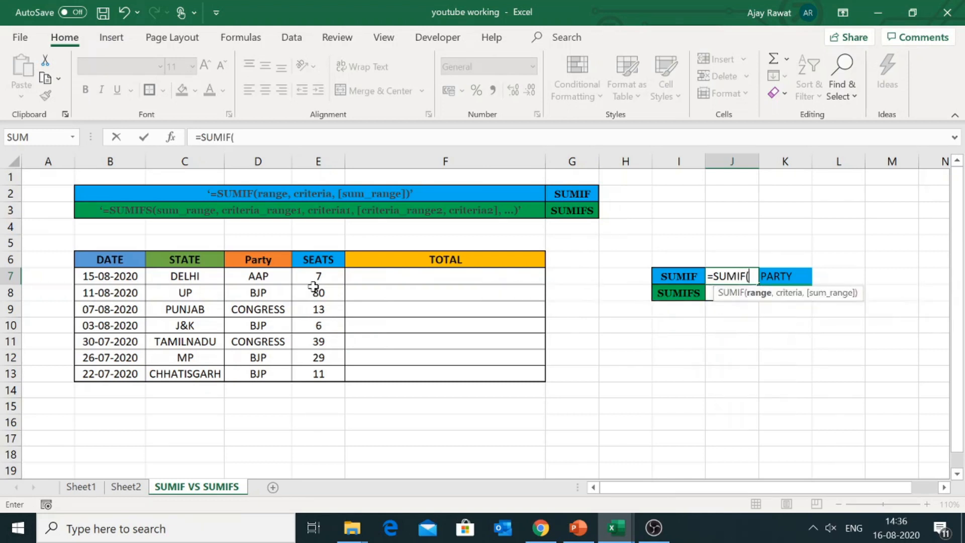
Step: Give the SUMIF formula the Party column as its range, locked as $D$7:$D$13
{"action": "key", "text": "Left"}
{"action": "key", "text": "Left"}
{"action": "key", "text": "Left"}
{"action": "key", "text": "Left"}
{"action": "key", "text": "Left"}
{"action": "key", "text": "Left"}
{"action": "key", "text": "ctrl+shift+Down"}
{"action": "key", "text": "F5"}
{"action": "key", "text": "Escape"}
{"action": "key", "text": "F4"}
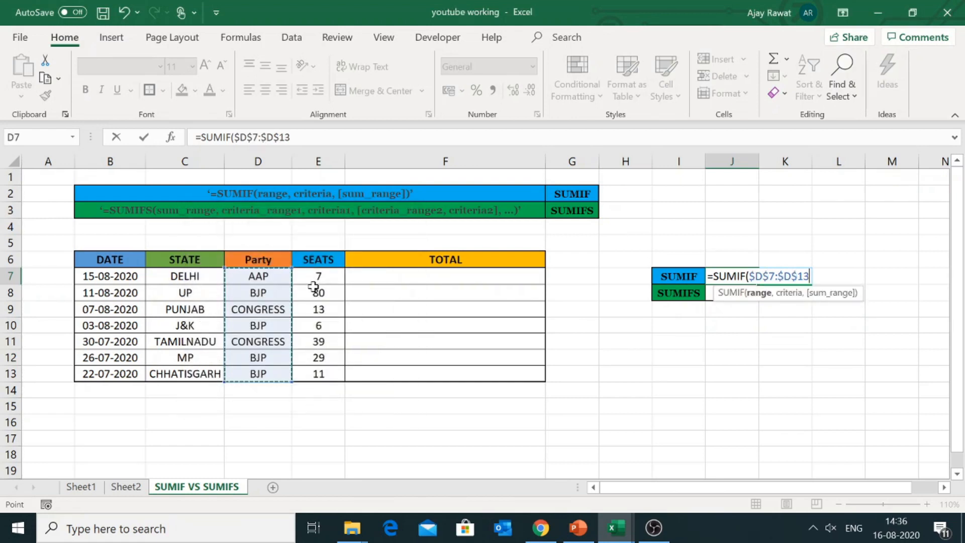
{"action": "type", "text": ","}
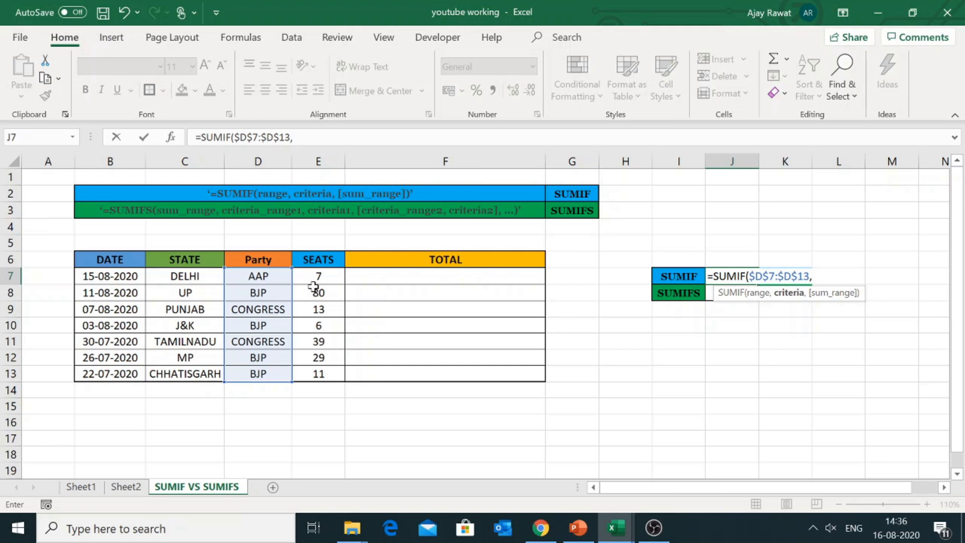
Step: Enter "BJP" as the criteria argument of the SUMIF formula
{"action": "type", "text": "\"BJP\""}
{"action": "type", "text": ","}
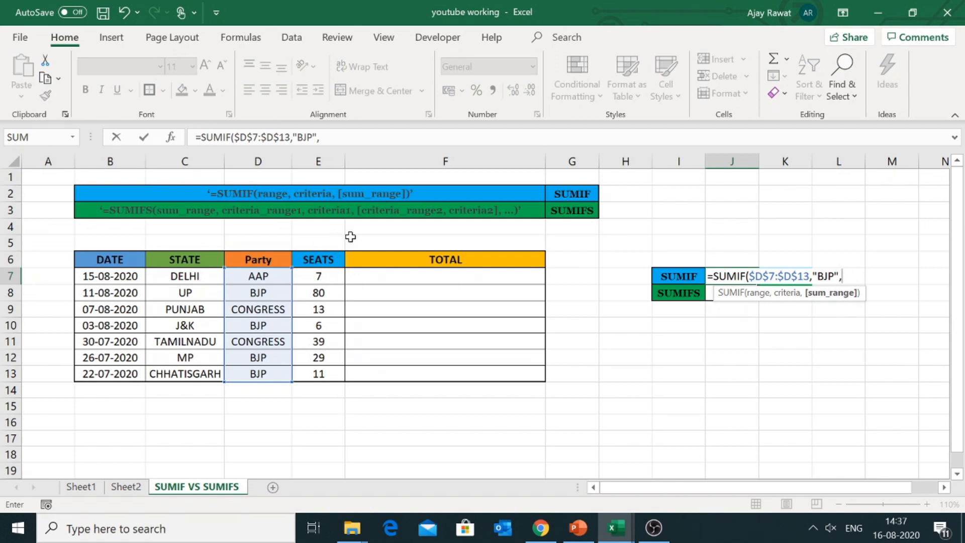
Step: Complete the SUMIF formula with the Seats column as the sum range, locked as $E$7:$E$13
{"action": "left_click", "coordinate": [326, 274]}
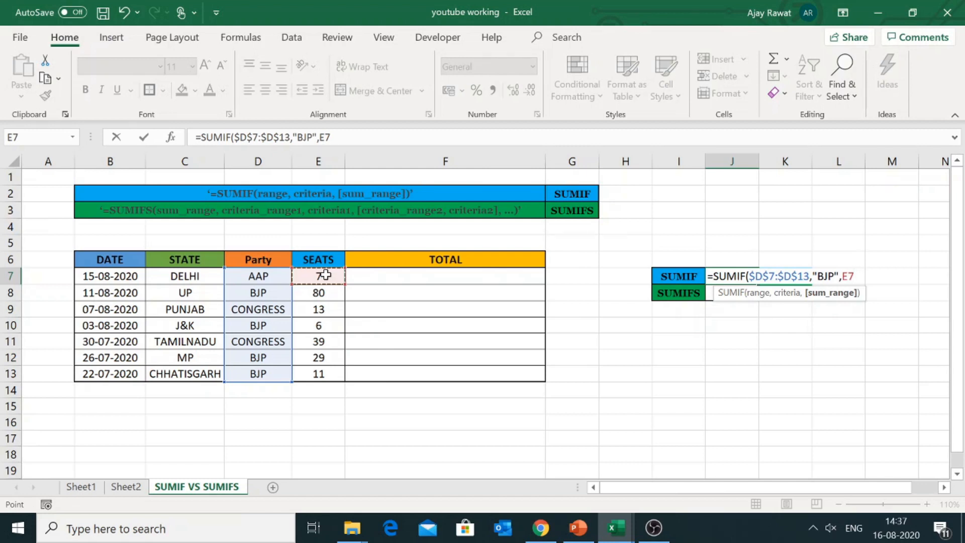
{"action": "key", "text": "shift+Down"}
{"action": "key", "text": "shift+Down"}
{"action": "key", "text": "shift+Down"}
{"action": "key", "text": "shift+Down"}
{"action": "key", "text": "shift+Down"}
{"action": "key", "text": "shift+Down"}
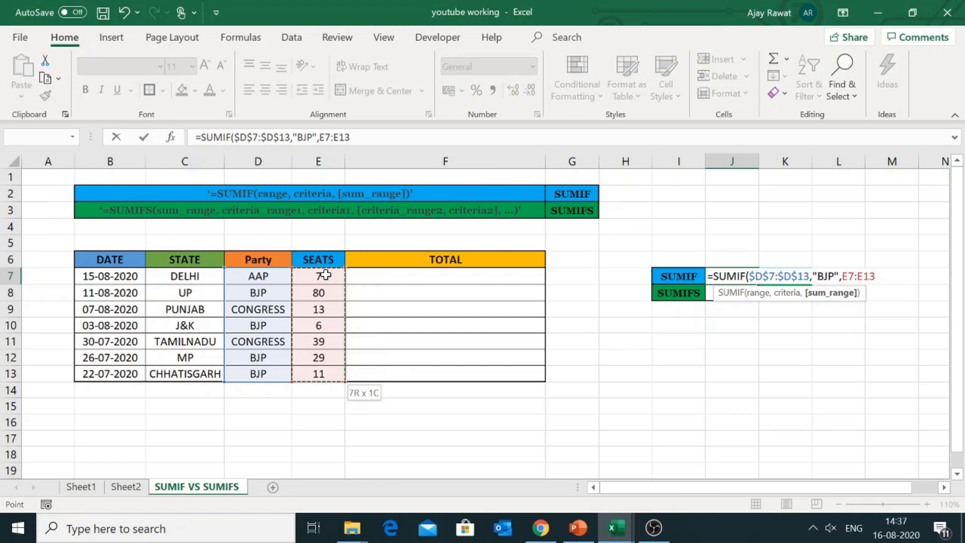
{"action": "key", "text": "F4"}
{"action": "type", "text": ")"}
{"action": "key", "text": "Return"}
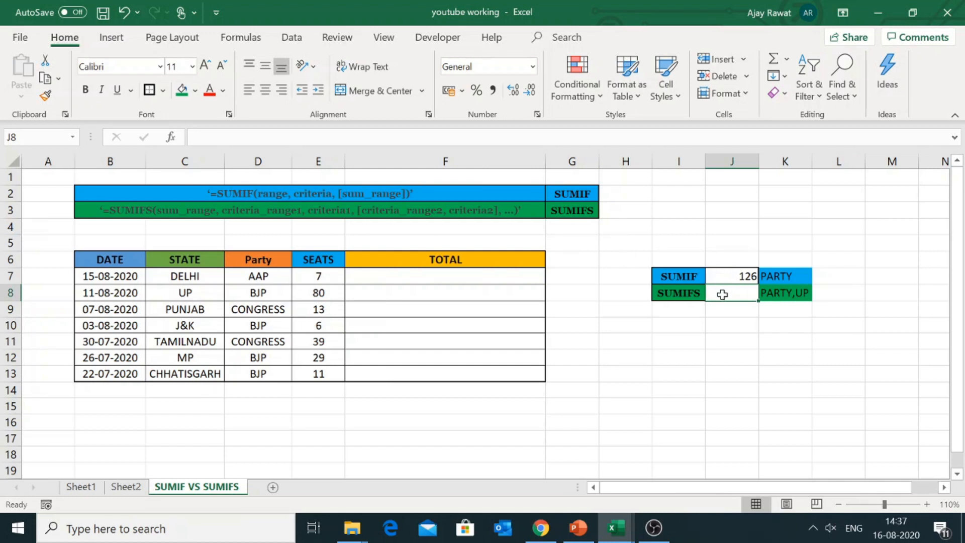
Step: Check the SUMIF formula in J7 against the individual BJP seat counts in the Seats column
{"action": "left_click", "coordinate": [736, 273]}
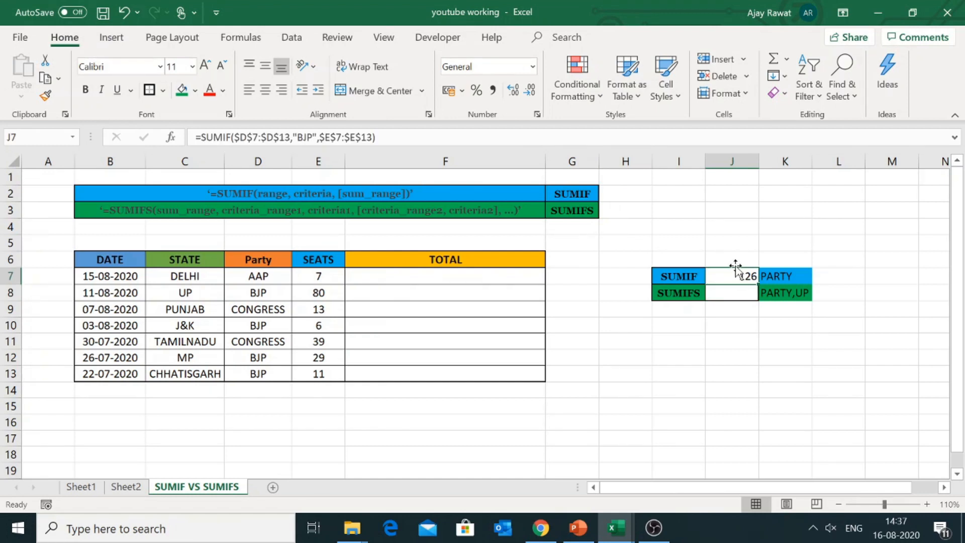
{"action": "left_click", "coordinate": [322, 294]}
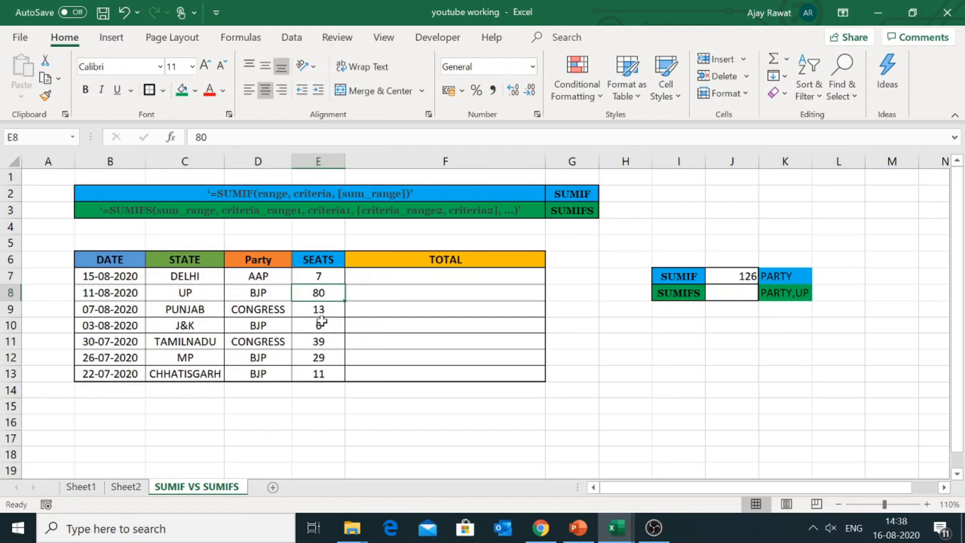
{"action": "left_click", "coordinate": [321, 324]}
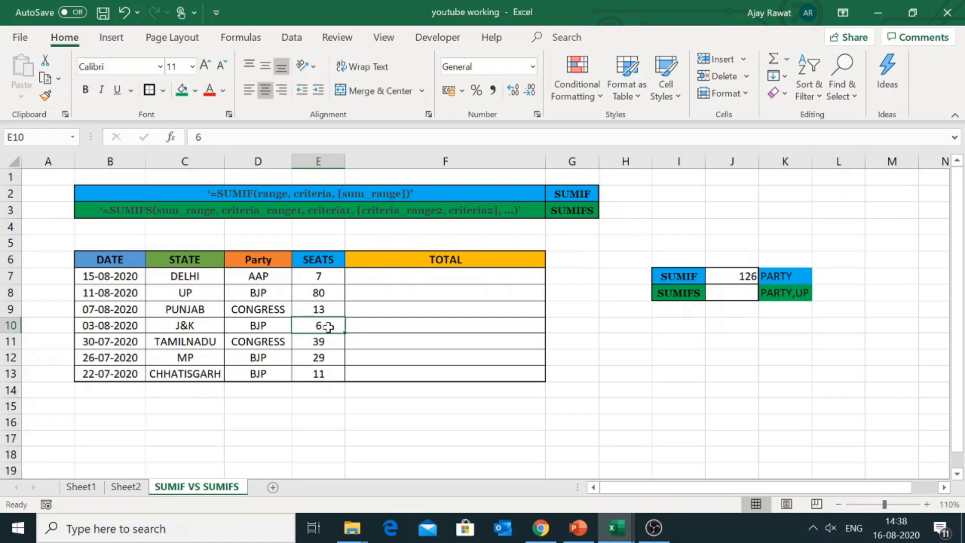
{"action": "left_click", "coordinate": [322, 359]}
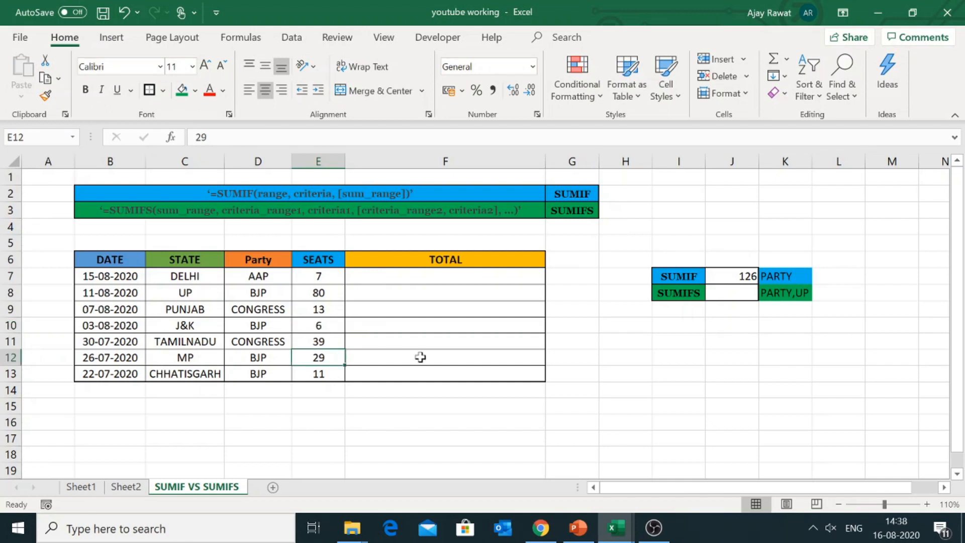
{"action": "key", "text": "Down"}
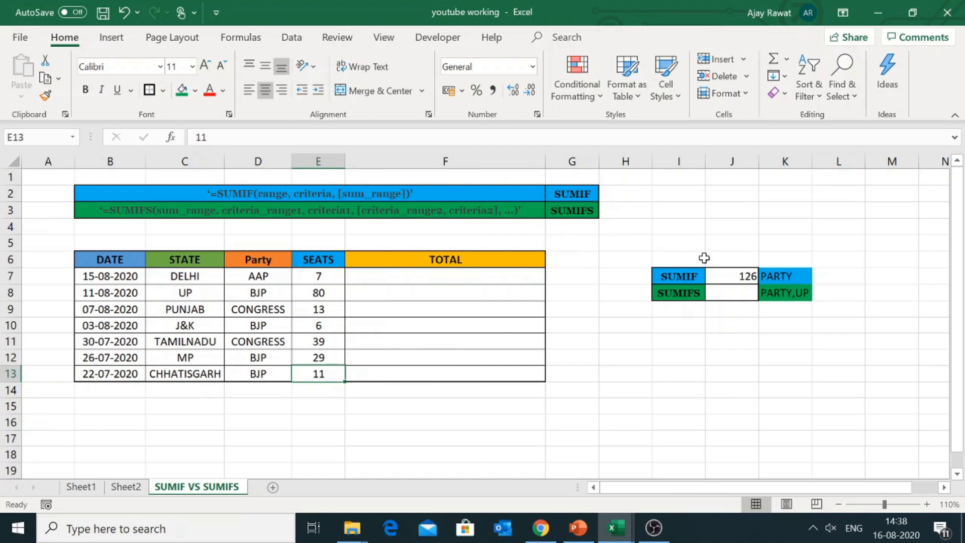
Step: Examine the Party and State columns for the two SUMIFS criteria, BJP and UP
{"action": "left_click", "coordinate": [734, 276]}
{"action": "left_click", "coordinate": [734, 292]}
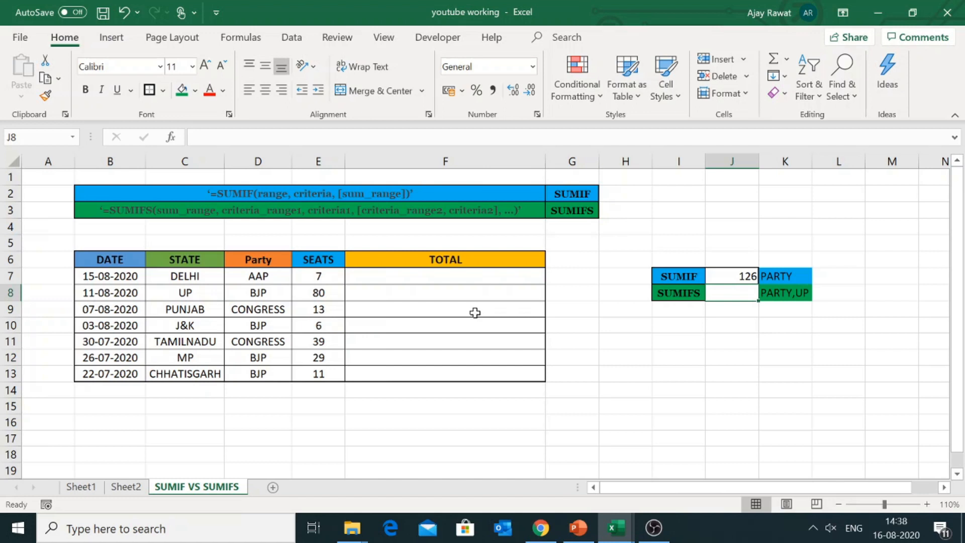
{"action": "left_click", "coordinate": [270, 288]}
{"action": "left_click", "coordinate": [188, 261]}
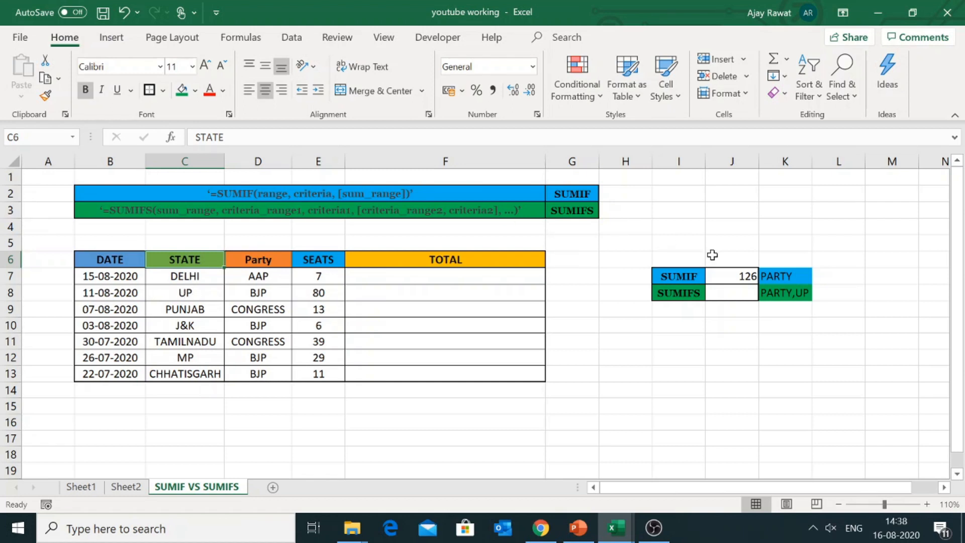
{"action": "left_click", "coordinate": [719, 291]}
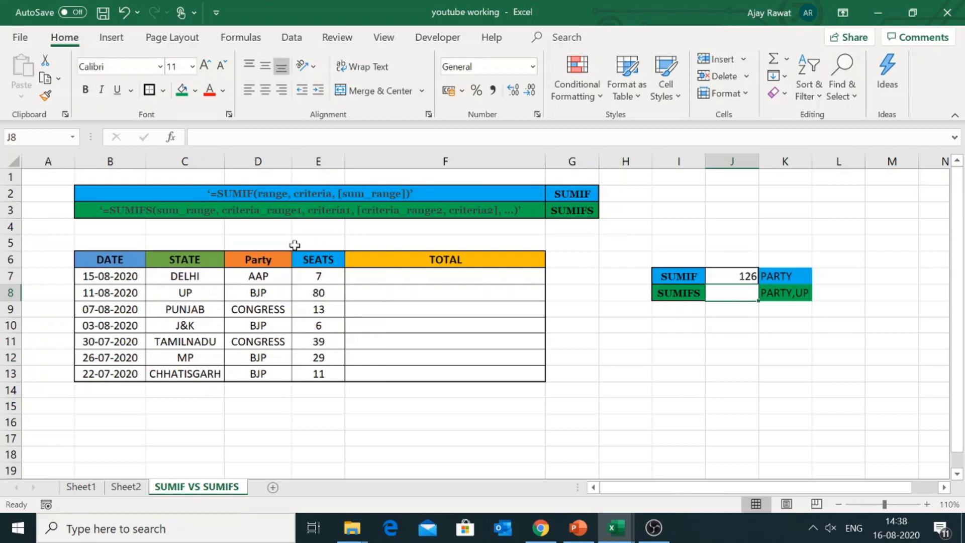
{"action": "left_click", "coordinate": [275, 257]}
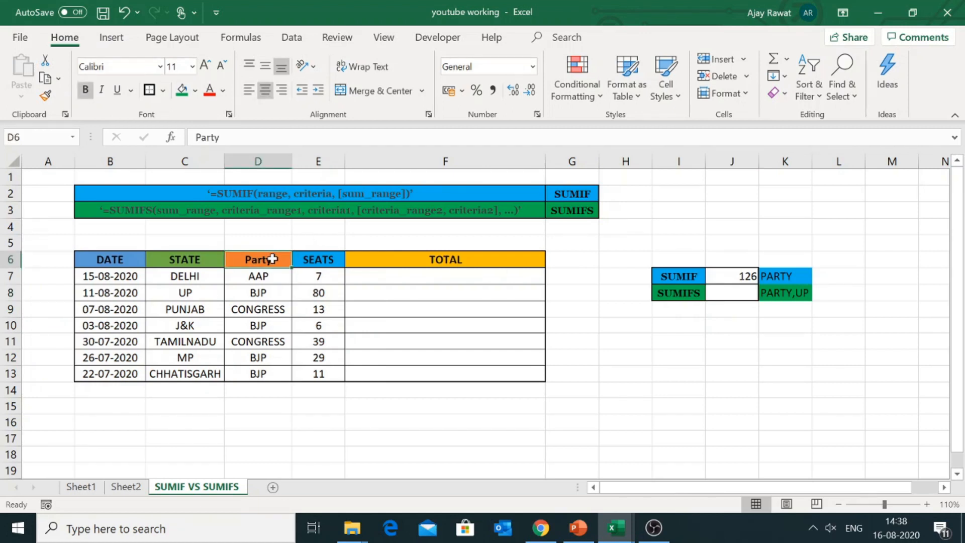
{"action": "left_click", "coordinate": [256, 290]}
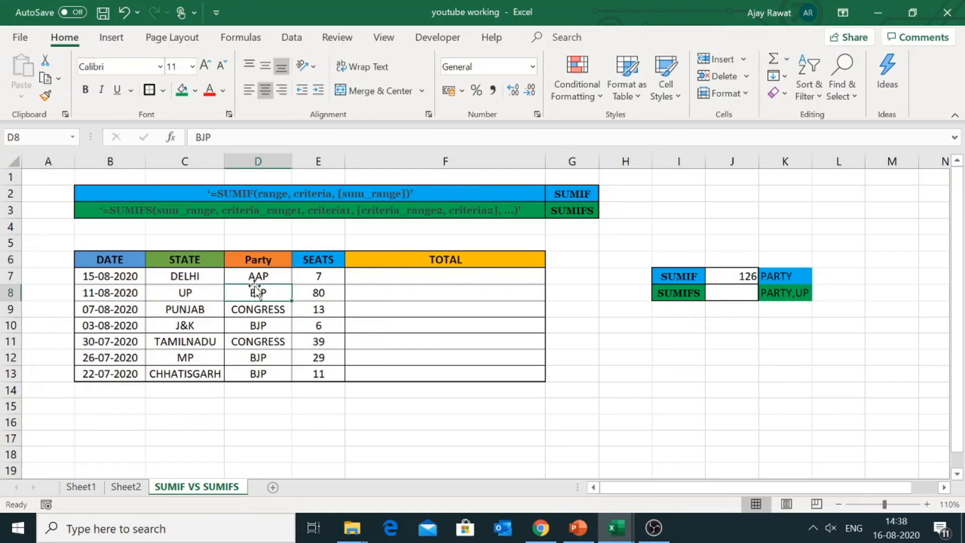
{"action": "left_click", "coordinate": [206, 262]}
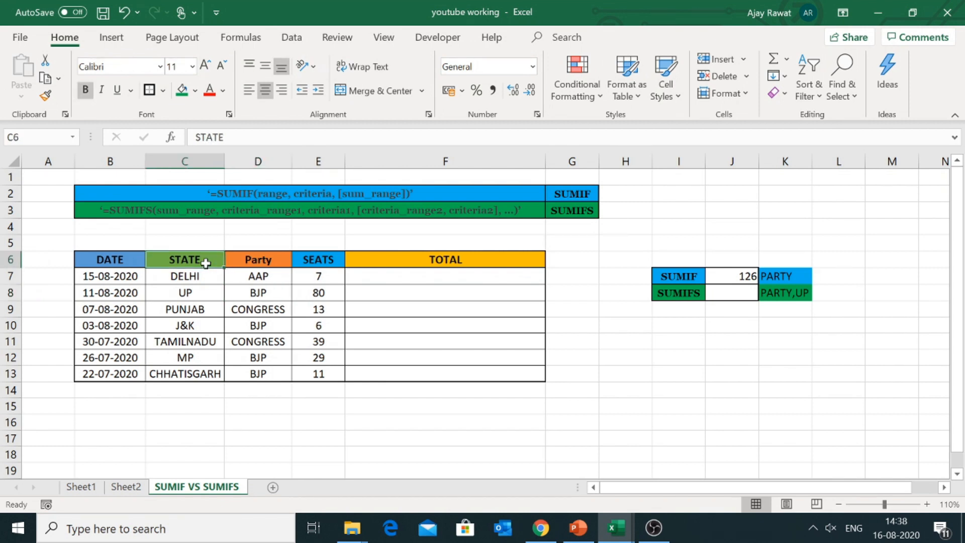
{"action": "left_click", "coordinate": [200, 297]}
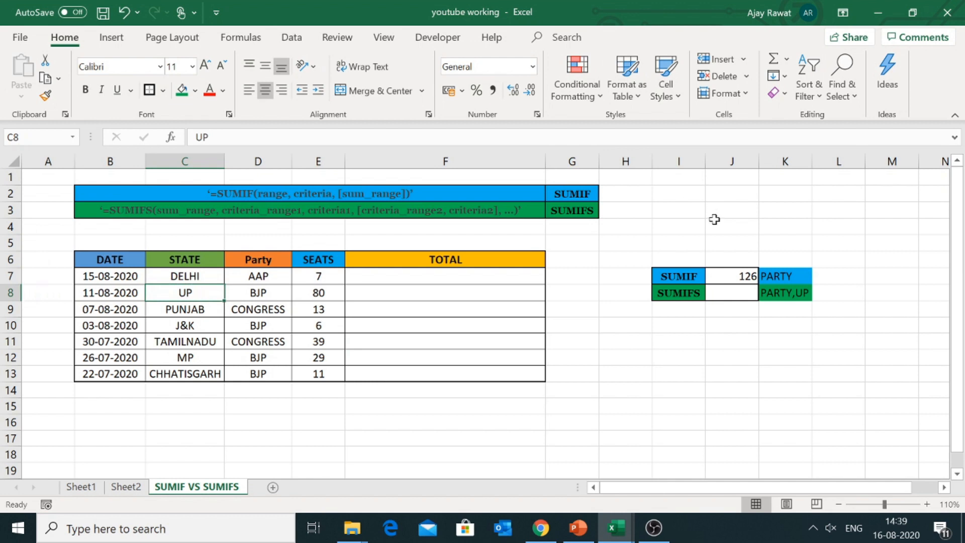
Step: Start a SUMIFS formula in cell J8 with the Seats column as sum range, locked as $E$7:$E$13
{"action": "left_click", "coordinate": [732, 292]}
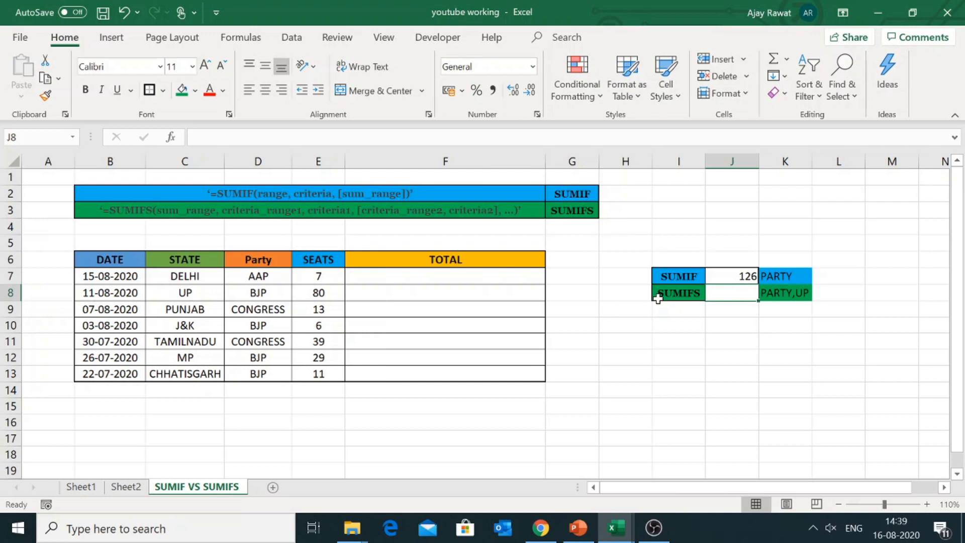
{"action": "type", "text": "="}
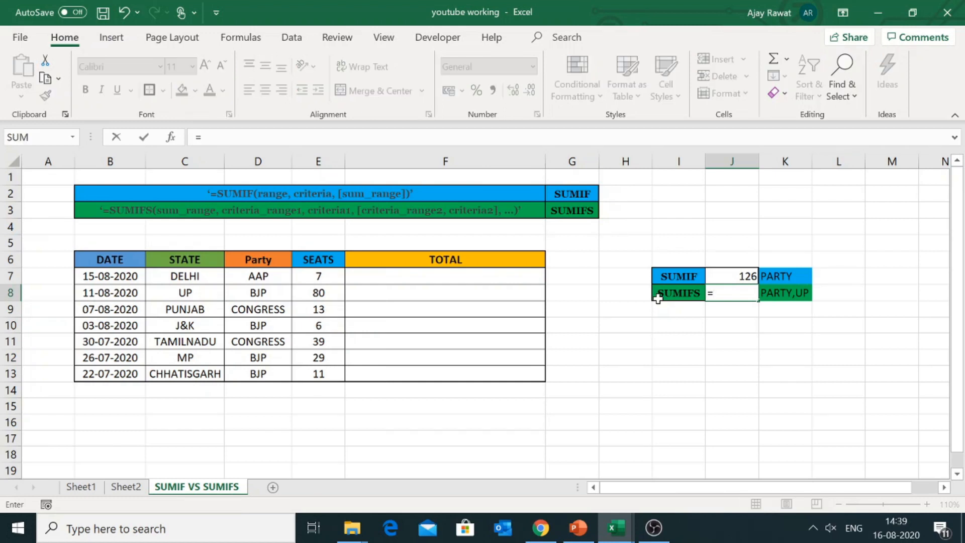
{"action": "type", "text": "SUMIFS("}
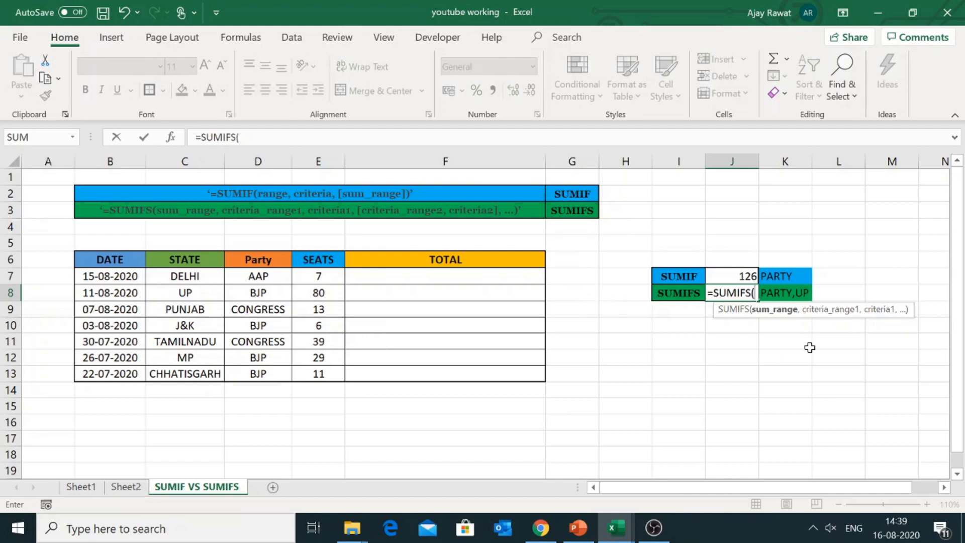
{"action": "left_click", "coordinate": [326, 279]}
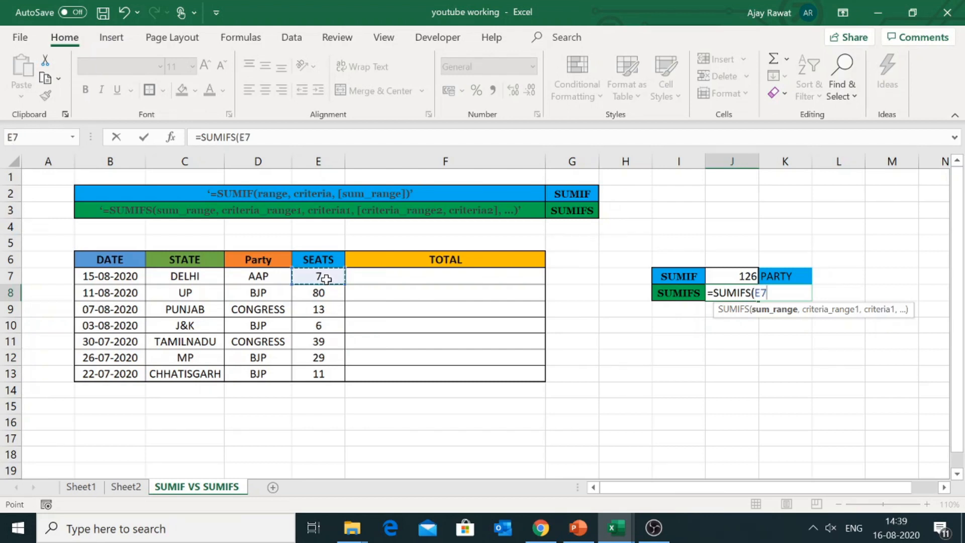
{"action": "key", "text": "ctrl+shift+Down"}
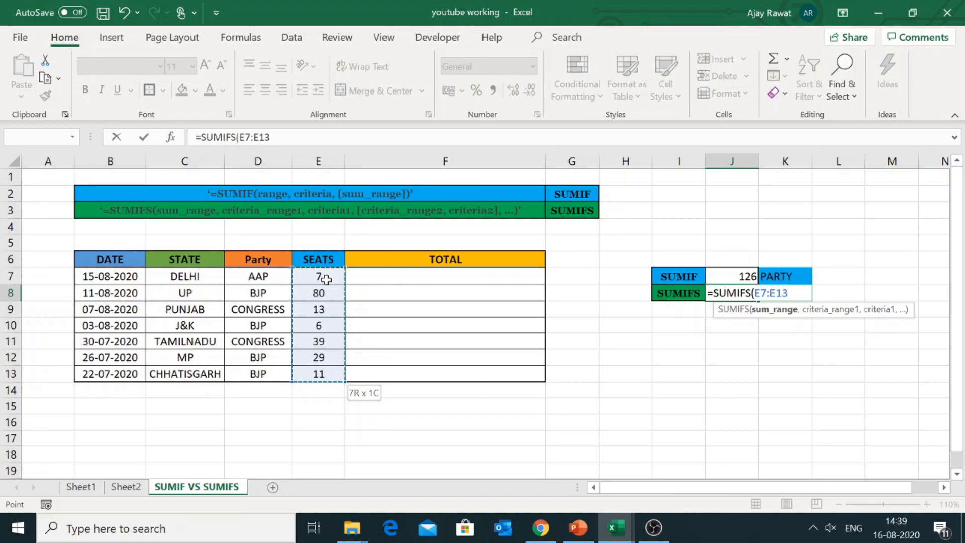
{"action": "key", "text": "F4"}
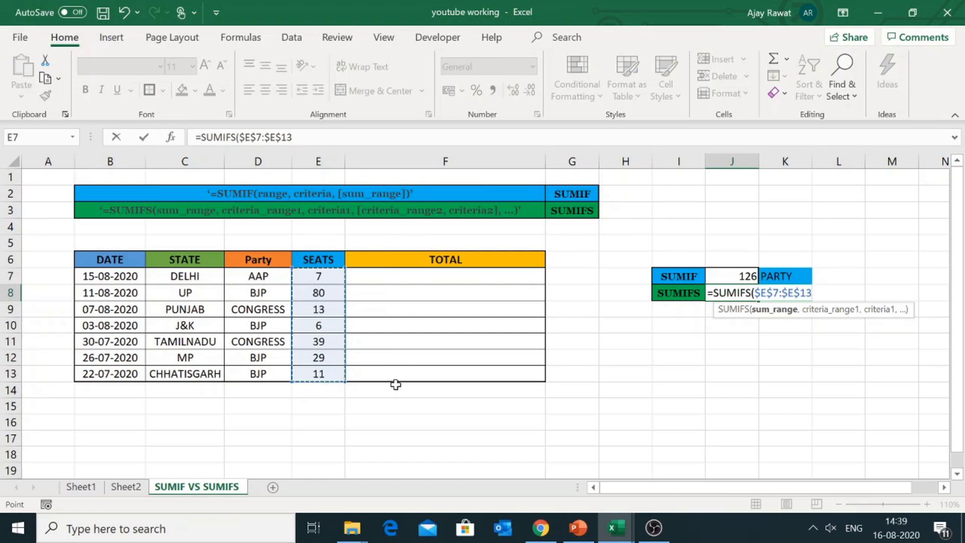
Step: Add the first SUMIFS condition, using the Party column locked as $D$7:$D$13 with the criterion "BJP"
{"action": "type", "text": ","}
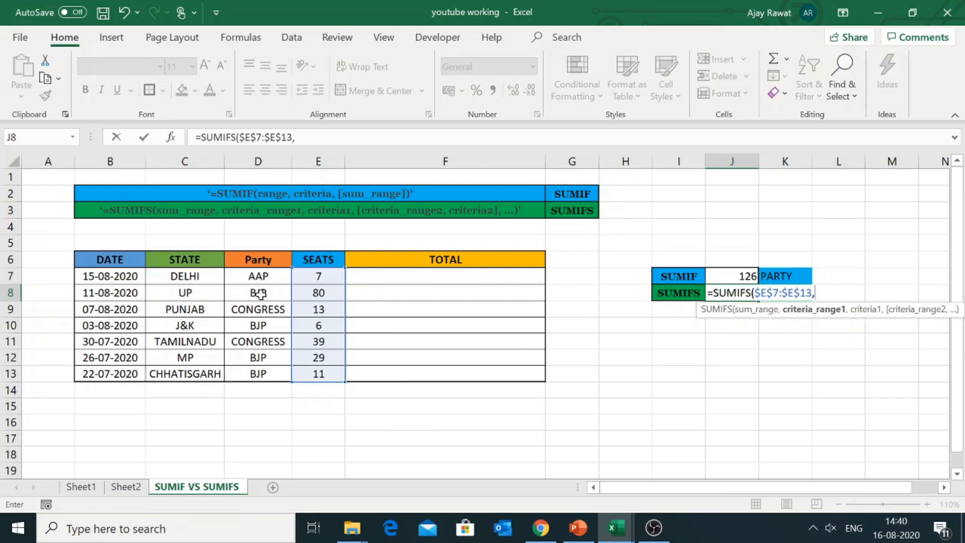
{"action": "left_click", "coordinate": [261, 276]}
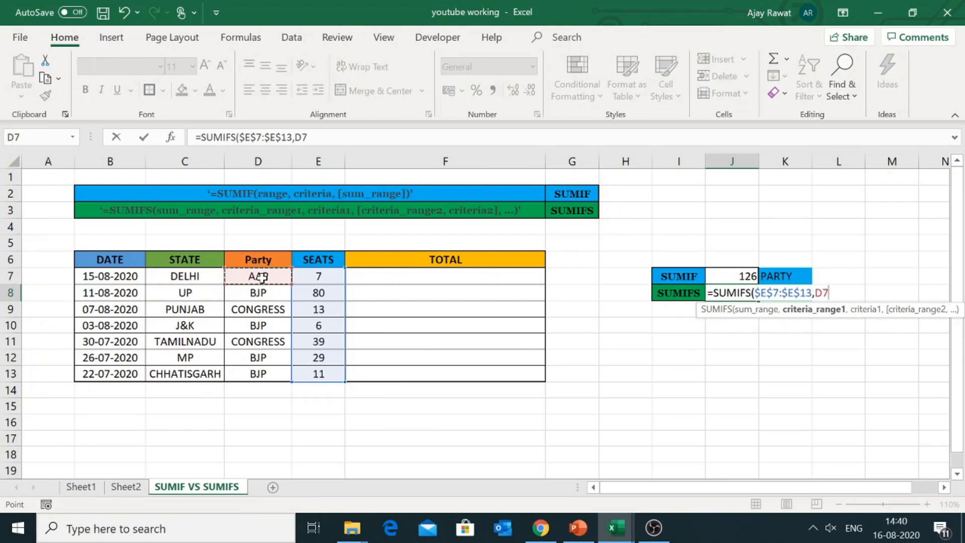
{"action": "key", "text": "ctrl+shift+Down"}
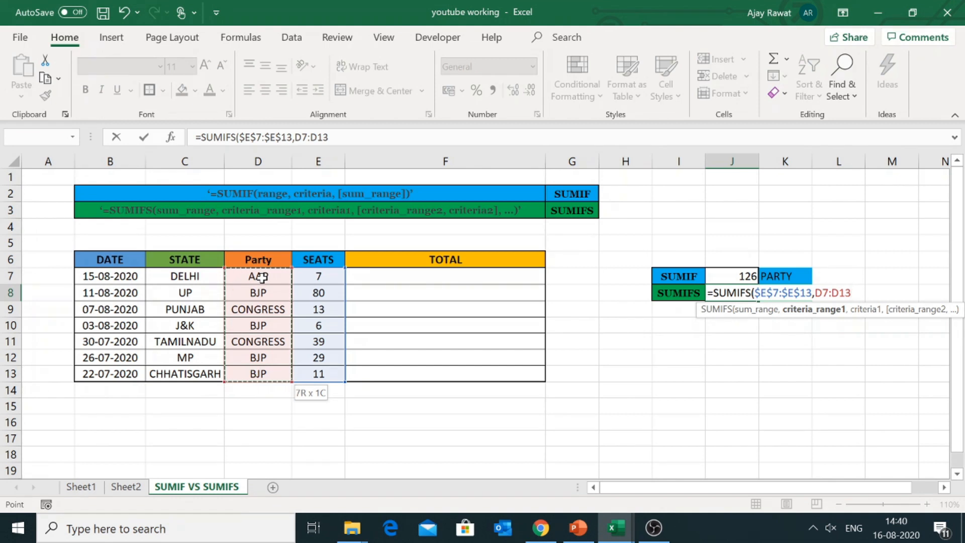
{"action": "key", "text": "F4"}
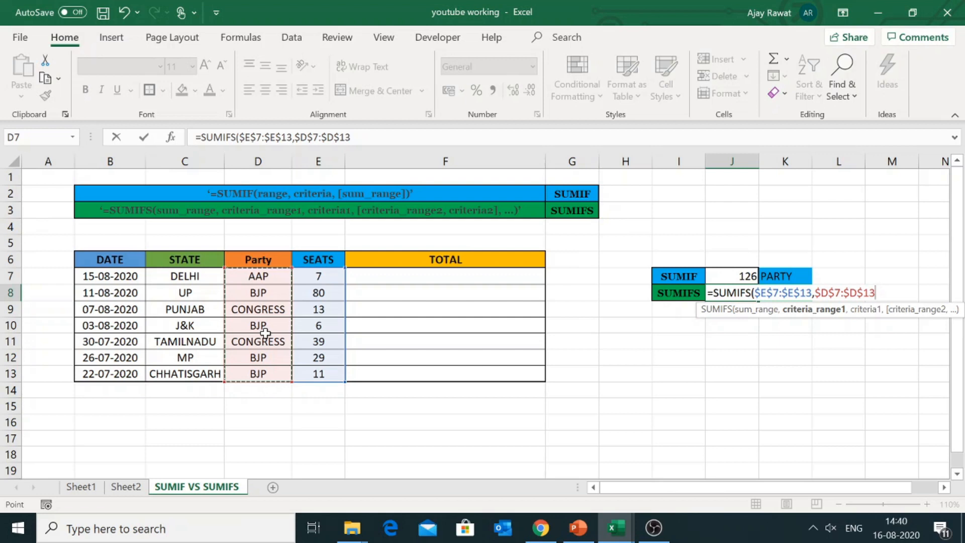
{"action": "type", "text": ","}
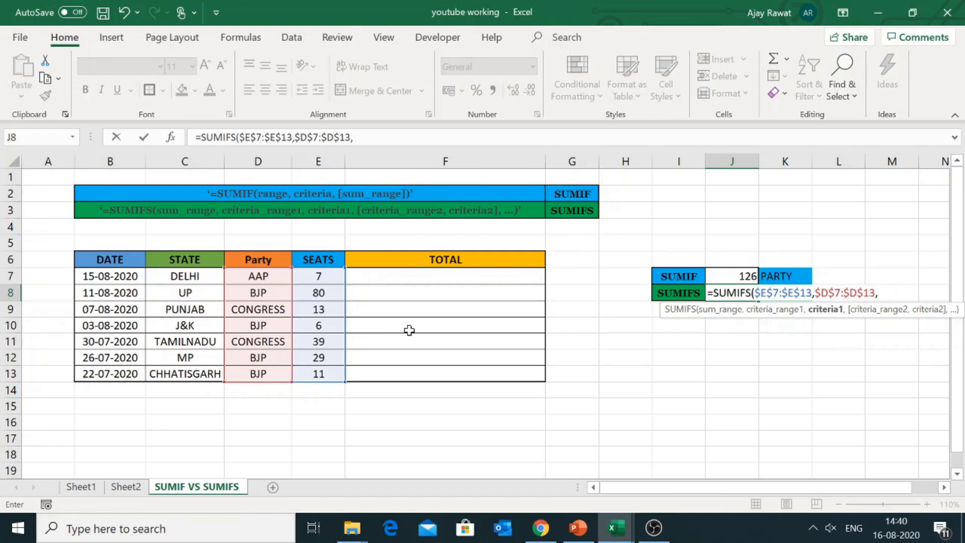
{"action": "type", "text": "\"BJP\""}
{"action": "type", "text": ","}
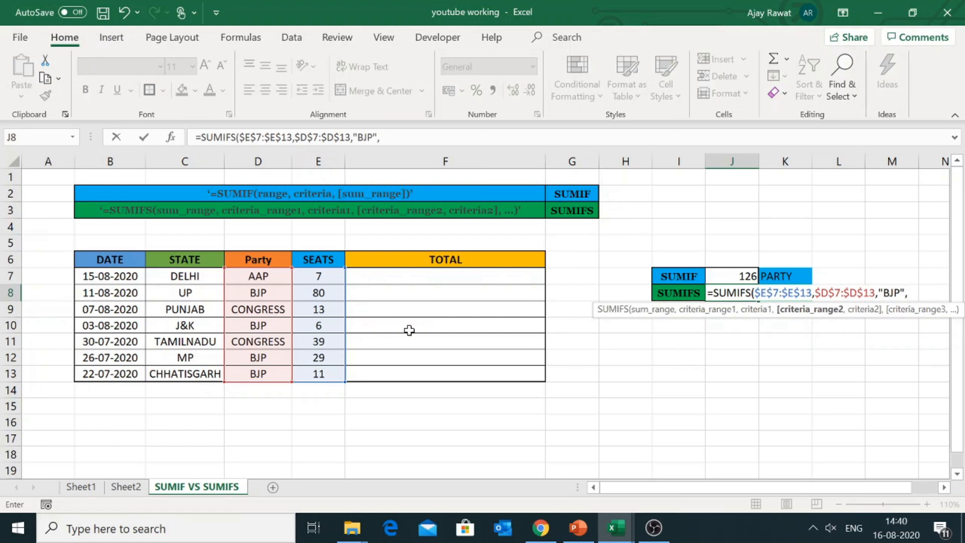
Step: Complete the SUMIFS formula with the State column locked as $C$7:$C$13 and the criterion "UP"
{"action": "left_click", "coordinate": [207, 276]}
{"action": "key", "text": "ctrl+shift+Down"}
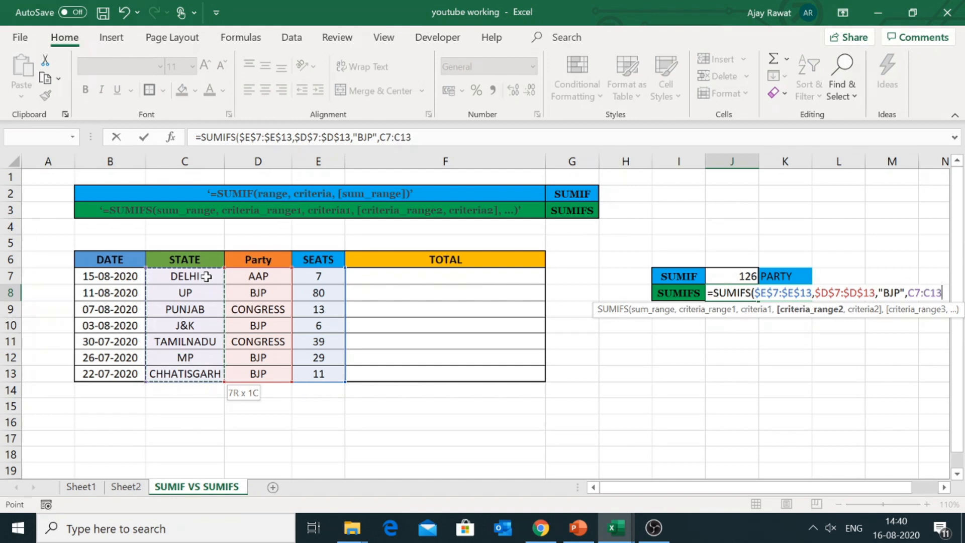
{"action": "key", "text": "F4"}
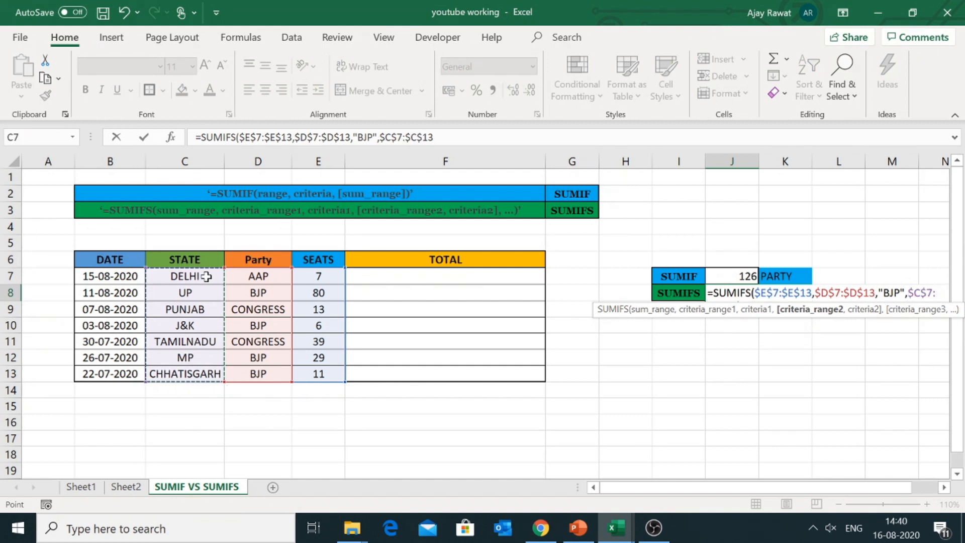
{"action": "type", "text": ","}
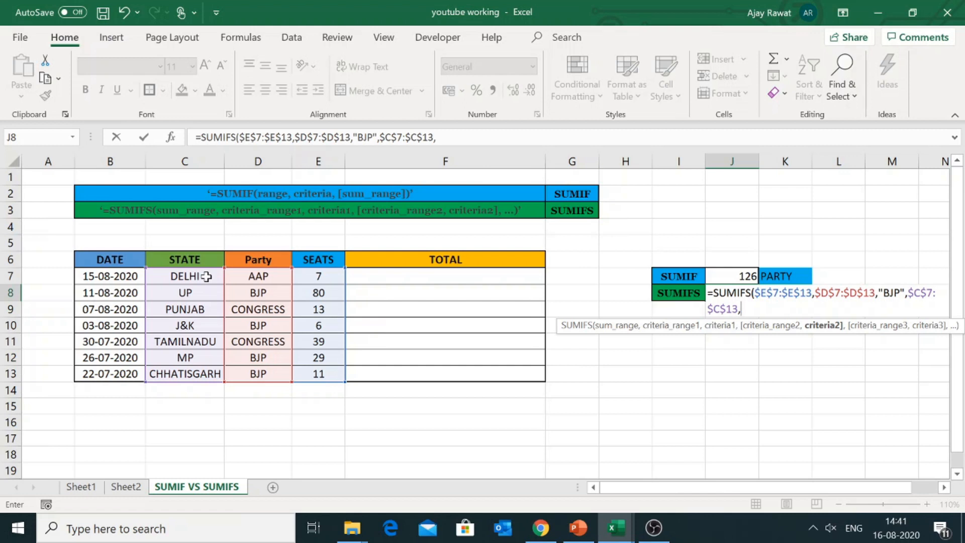
{"action": "type", "text": "\"UP\")"}
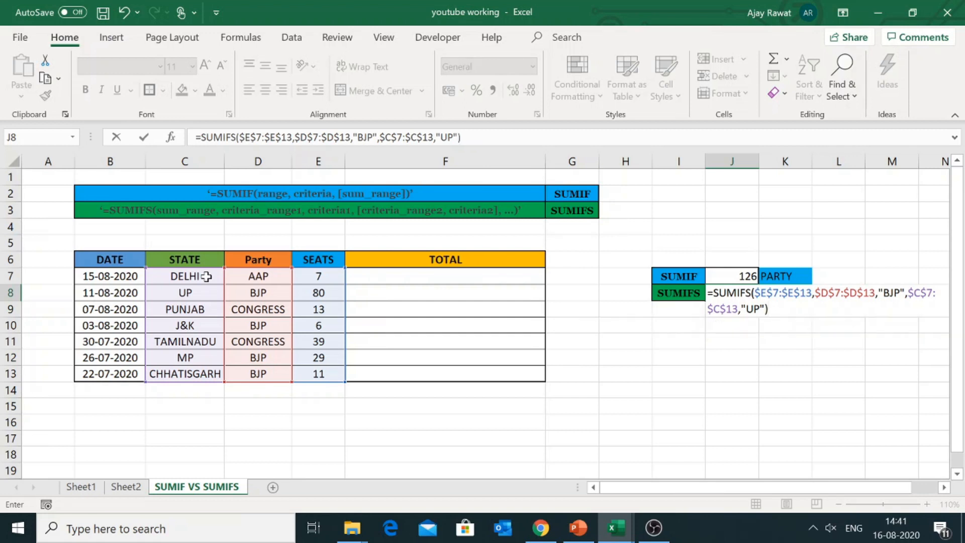
{"action": "key", "text": "Return"}
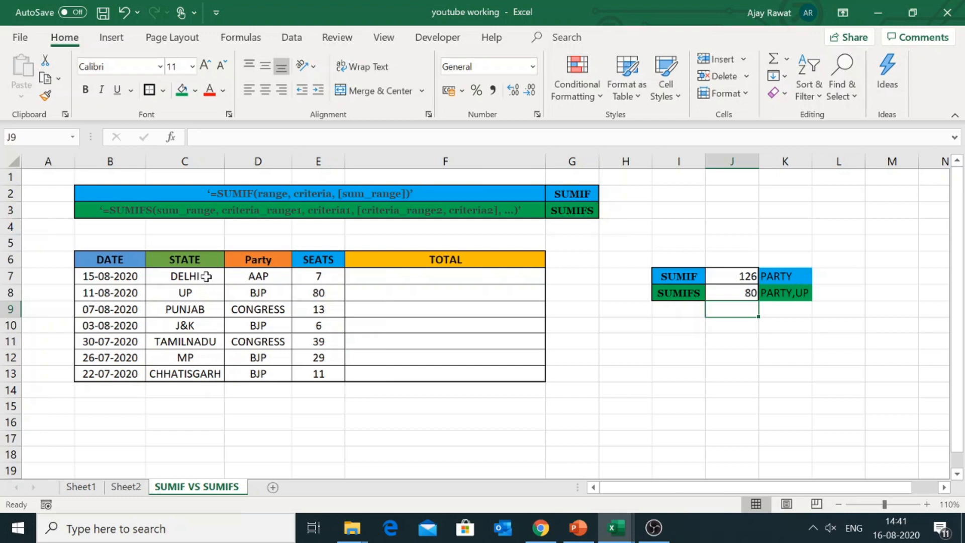
Step: Check the SUMIFS formula in J8 against the UP row's seat count and review the SUMIFS labels
{"action": "key", "text": "Up"}
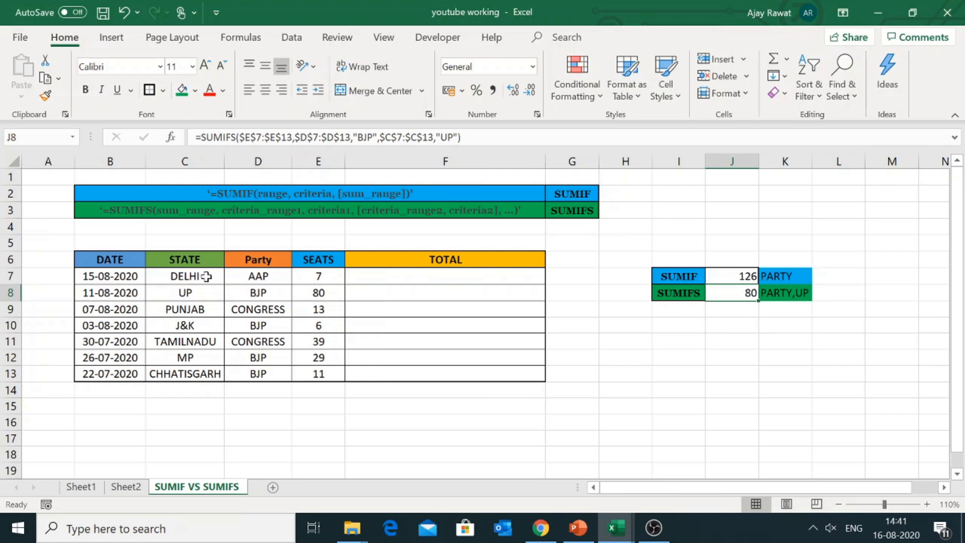
{"action": "key", "text": "Left"}
{"action": "key", "text": "Left"}
{"action": "key", "text": "Left"}
{"action": "key", "text": "Left"}
{"action": "key", "text": "Left"}
{"action": "key", "text": "Left"}
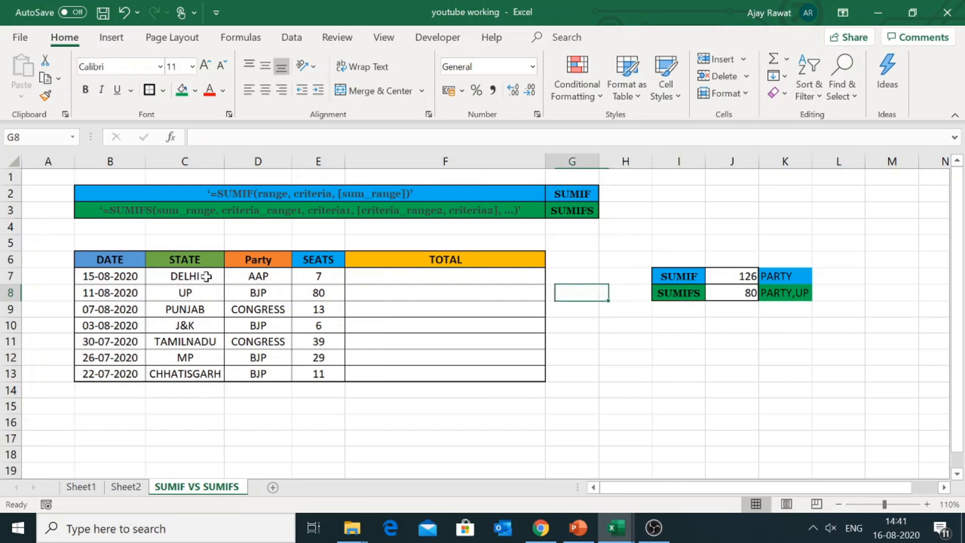
{"action": "key", "text": "Right"}
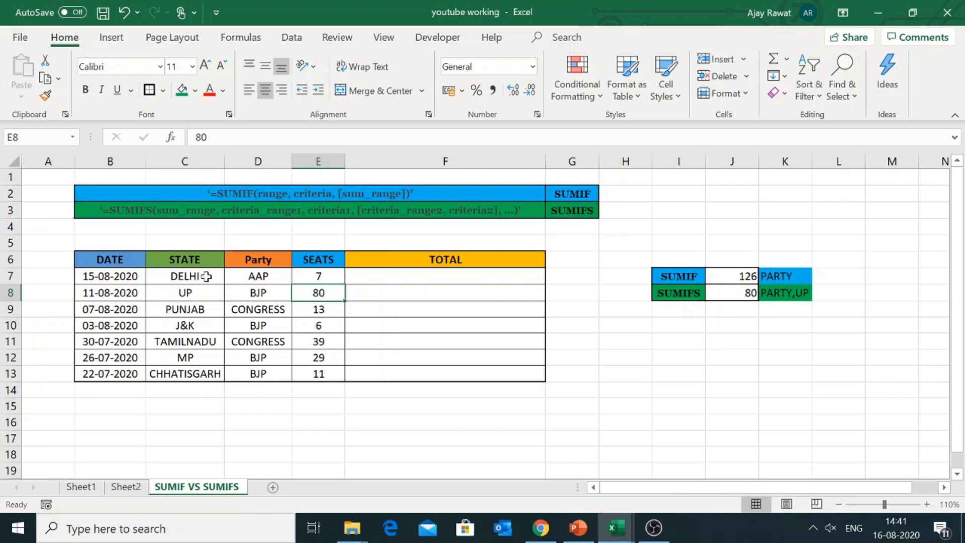
{"action": "key", "text": "Right"}
{"action": "key", "text": "Right"}
{"action": "key", "text": "Right"}
{"action": "key", "text": "Right"}
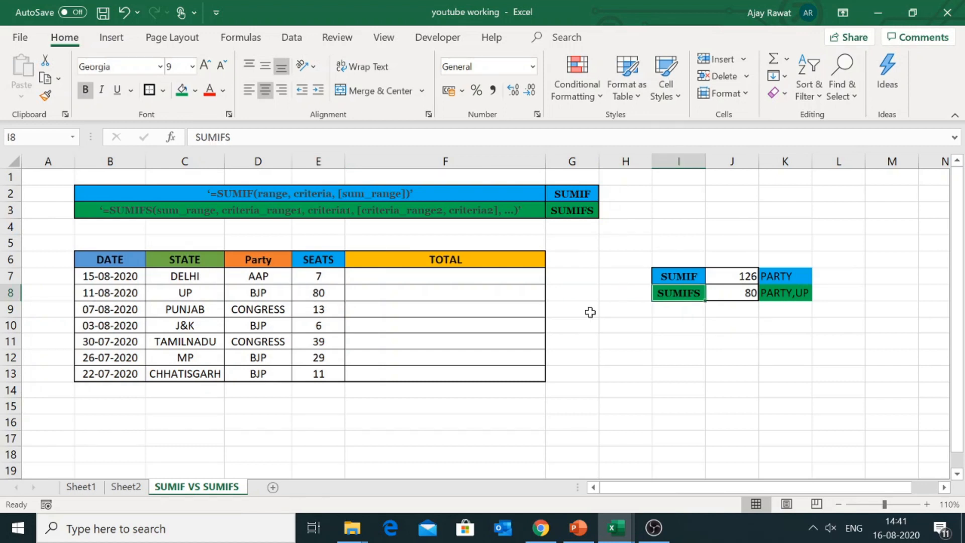
{"action": "key", "text": "Right"}
{"action": "key", "text": "Down"}
{"action": "key", "text": "Down"}
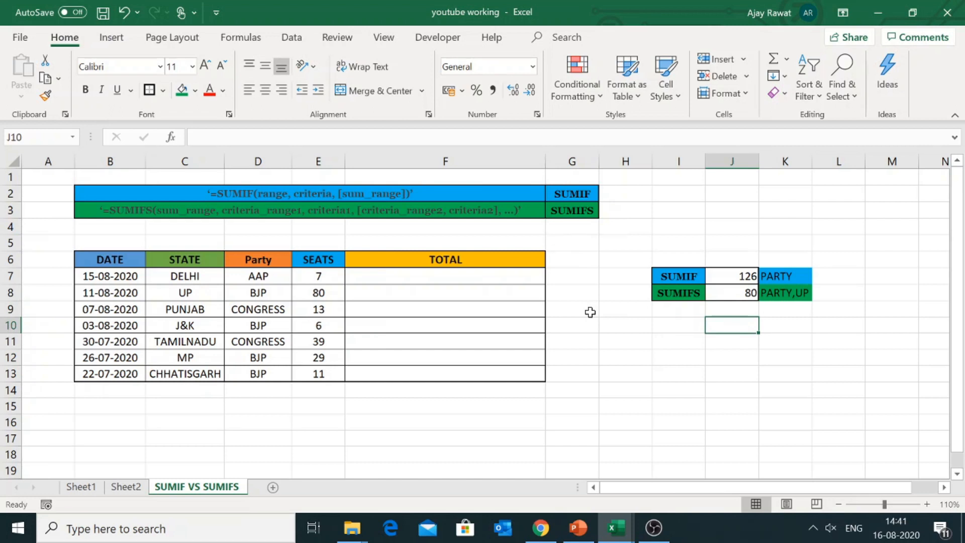
{"action": "left_click", "coordinate": [763, 296]}
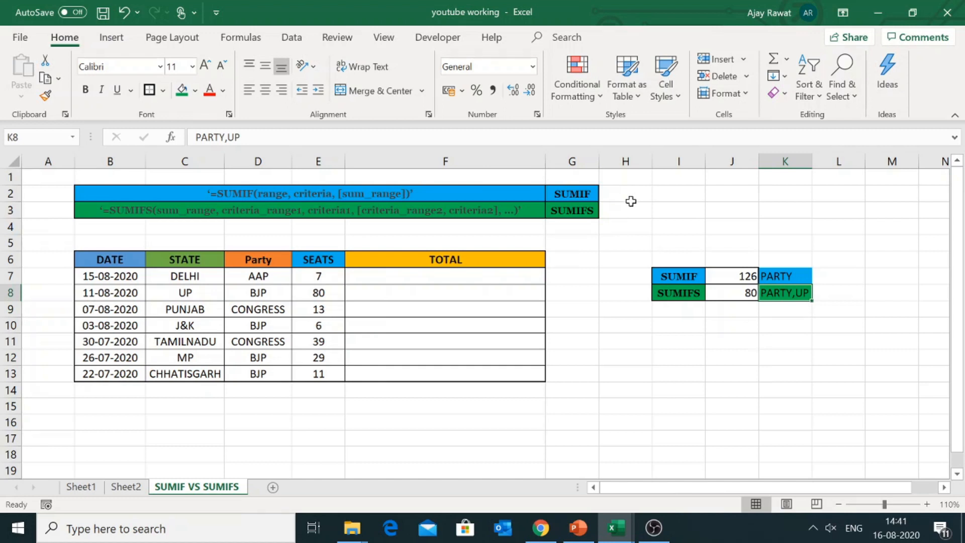
{"action": "left_click", "coordinate": [591, 214]}
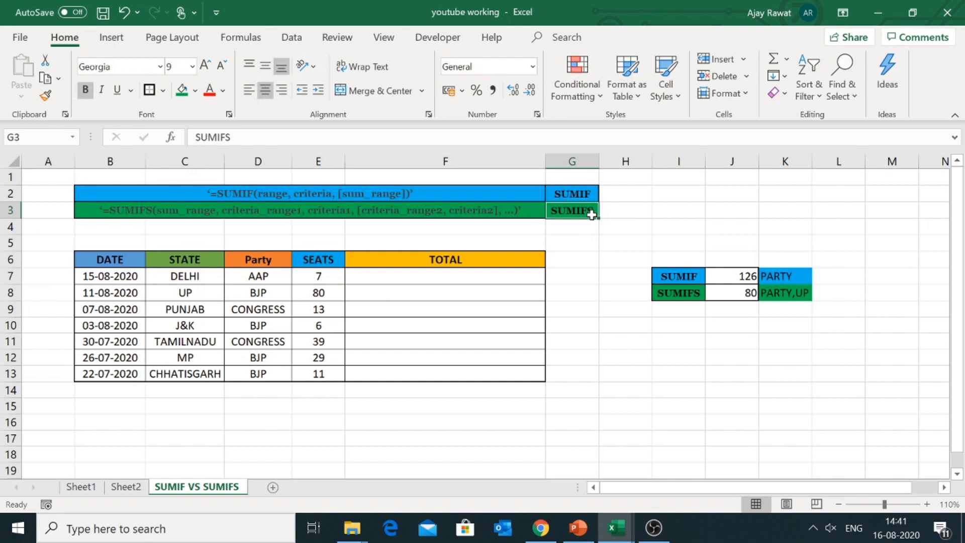